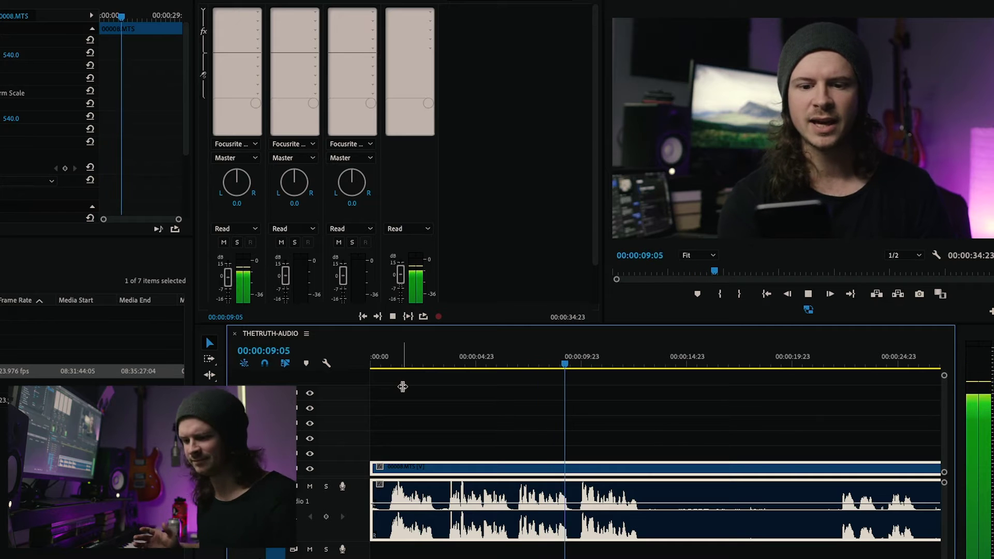
- Stop playback and insert a Parametric Equalizer in the first effect slot of the Audio 1 track
{"action": "key", "text": "space"}
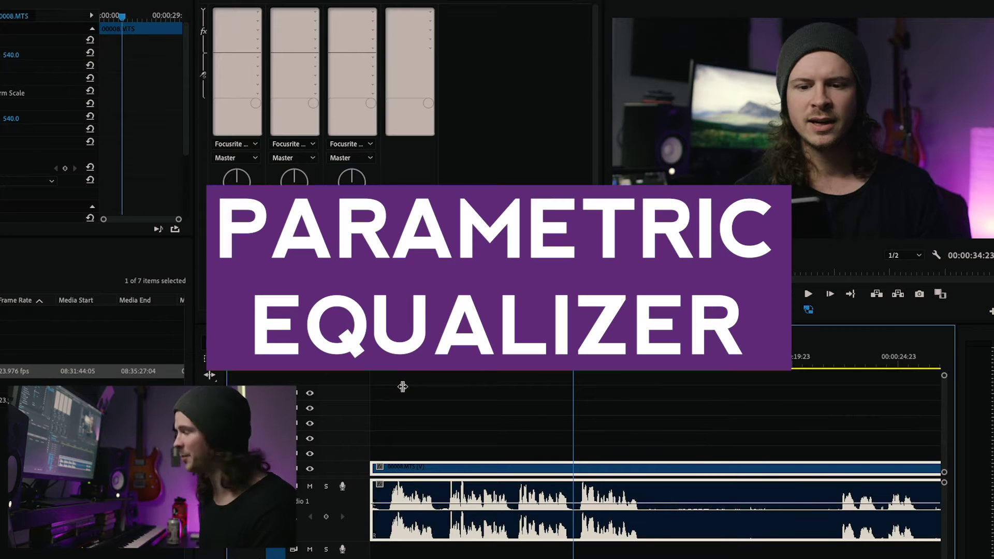
{"action": "left_click", "coordinate": [257, 11]}
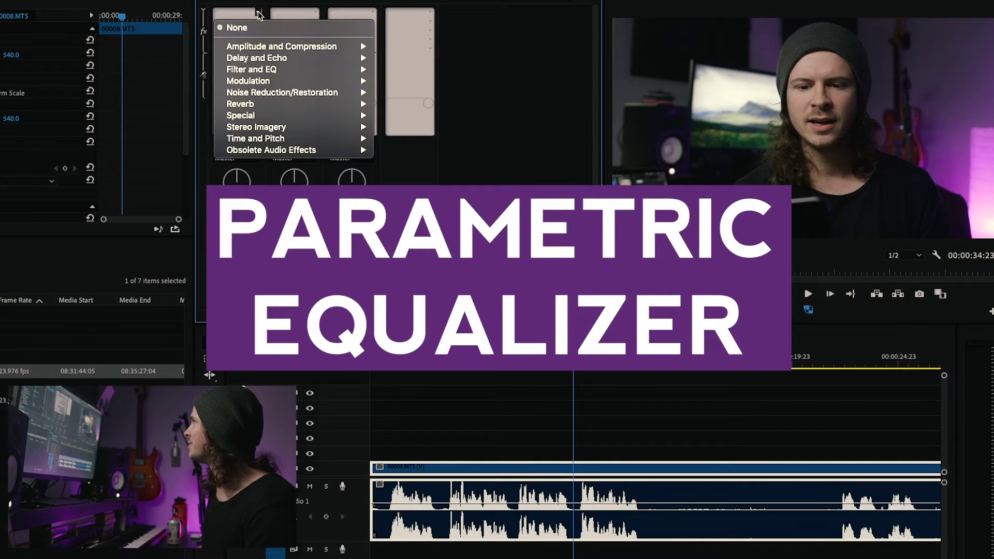
{"action": "mouse_move", "coordinate": [290, 70]}
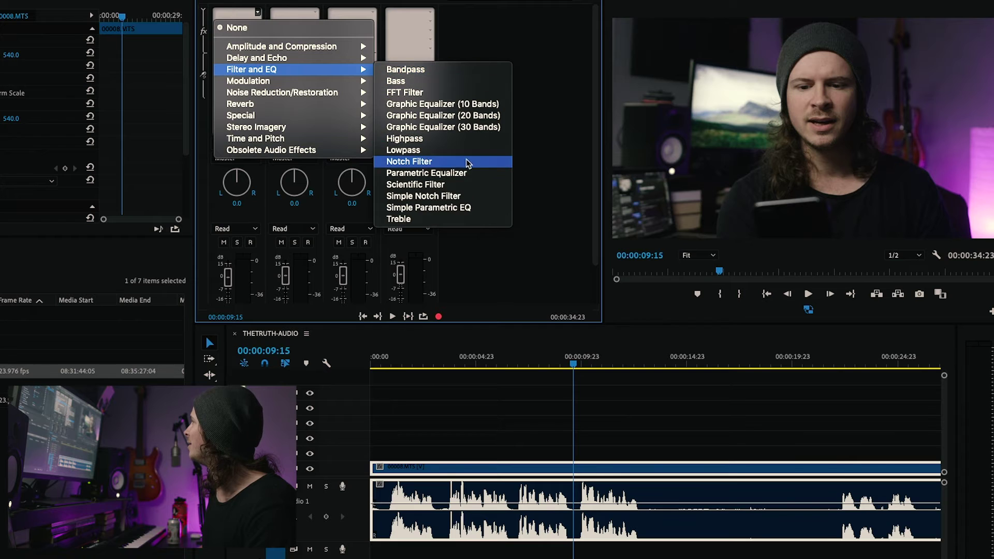
{"action": "left_click", "coordinate": [458, 174]}
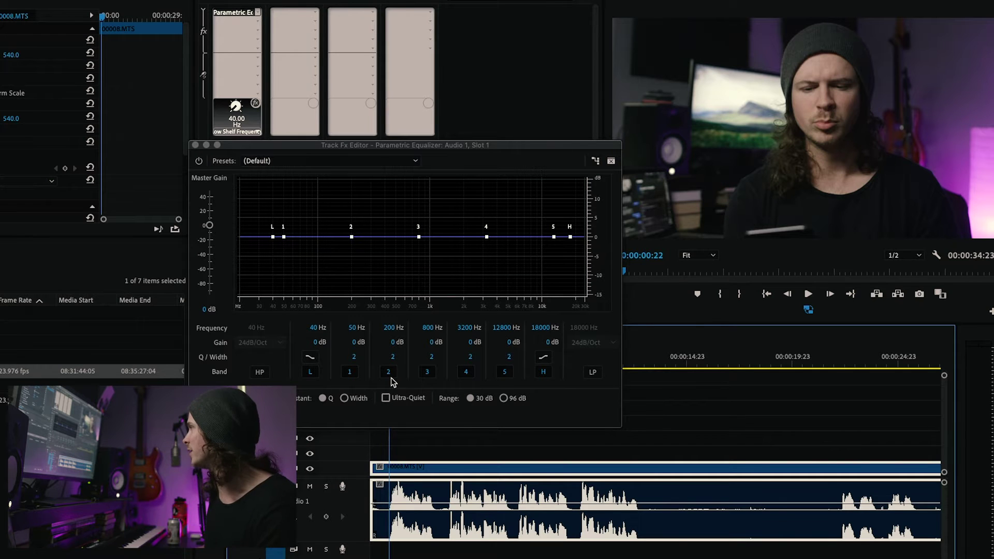
- During playback, shape equalizer band 1 into a low cut at 138 Hz with -3.3 dB gain and a Q of 1.5
{"action": "key", "text": "space"}
{"action": "left_click_drag", "start_coordinate": [291, 237], "coordinate": [334, 250]}
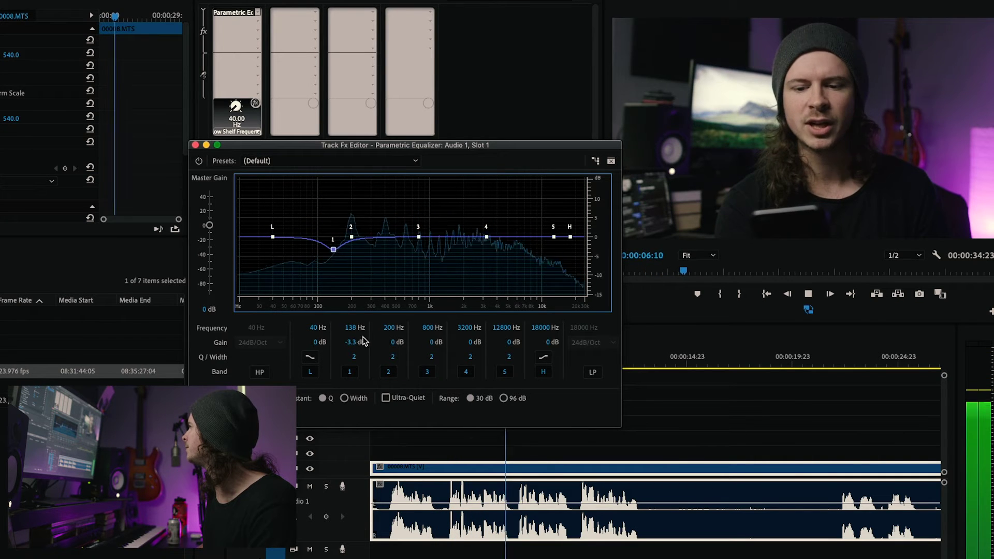
{"action": "left_click_drag", "start_coordinate": [357, 357], "coordinate": [348, 358]}
{"action": "left_click_drag", "start_coordinate": [334, 249], "coordinate": [334, 250]}
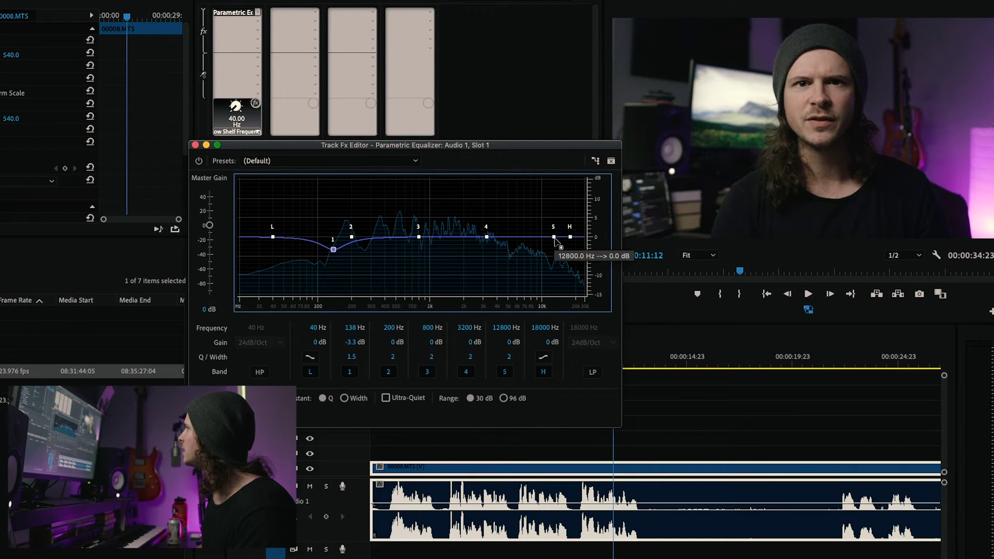
- Boost equalizer band 4 by 3.2 dB at 4002 Hz with a Q of 0.7, and close the equalizer editor
{"action": "left_click_drag", "start_coordinate": [487, 237], "coordinate": [472, 216]}
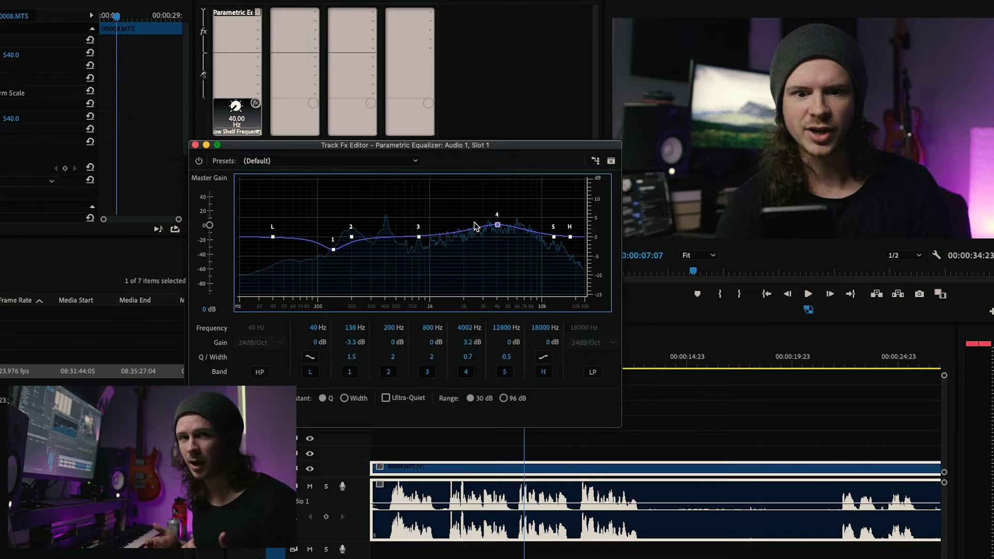
{"action": "left_click", "coordinate": [194, 145]}
{"action": "left_click", "coordinate": [422, 460]}
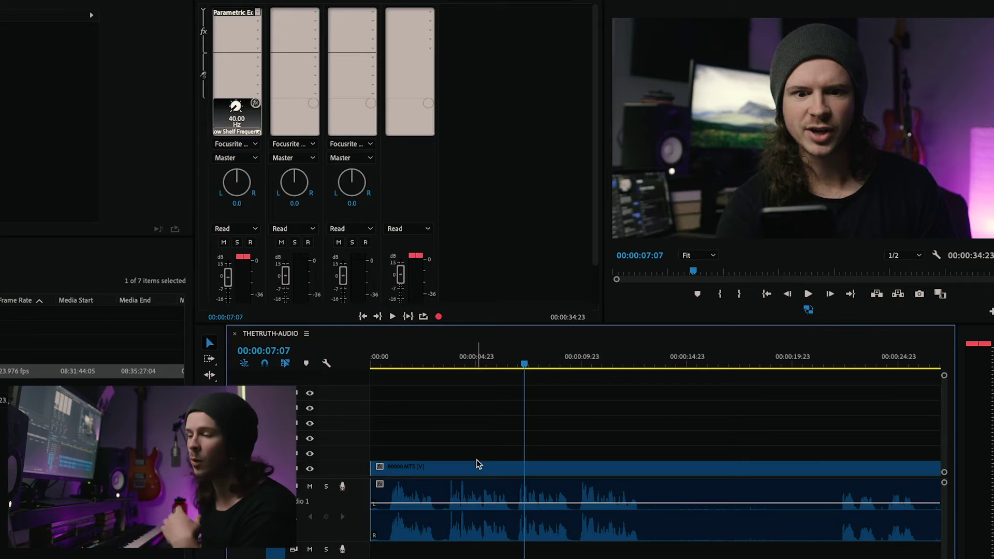
- Insert a Multiband Compressor in the second effect slot of the Audio 1 track
{"action": "left_click", "coordinate": [257, 21]}
{"action": "mouse_move", "coordinate": [280, 55]}
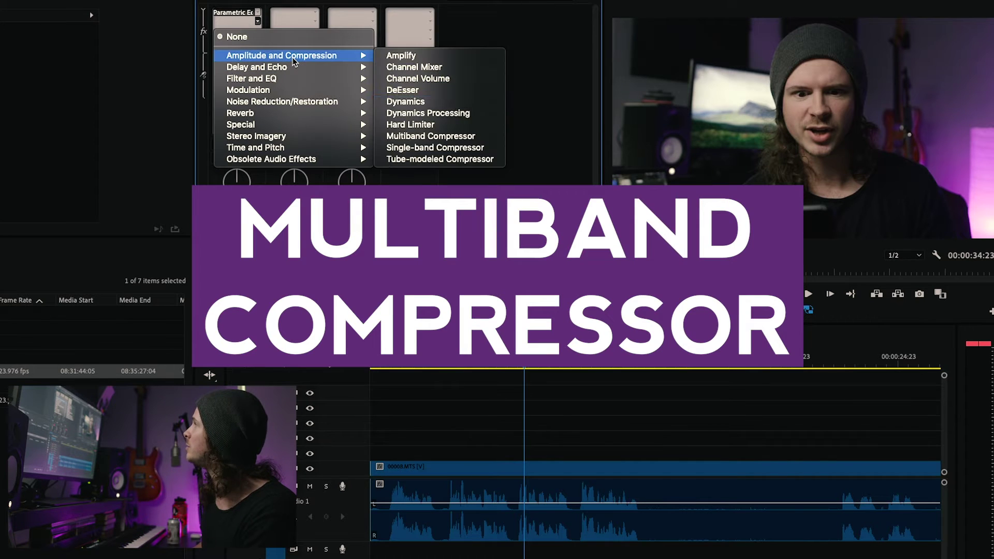
{"action": "left_click", "coordinate": [449, 134]}
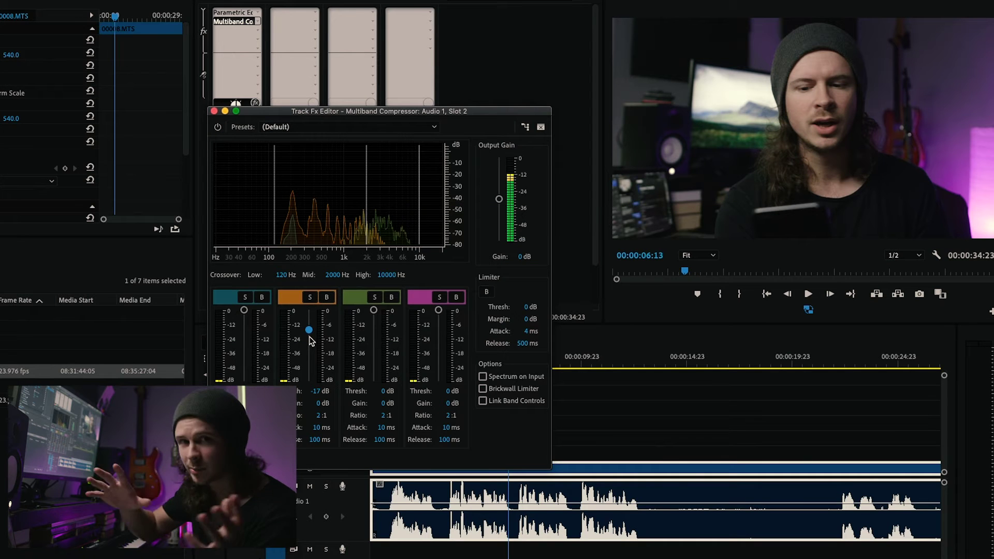
- Play the clip from near its start, briefly soloing the low band, to examine the levels in each compressor band
{"action": "left_click_drag", "start_coordinate": [309, 311], "coordinate": [310, 338]}
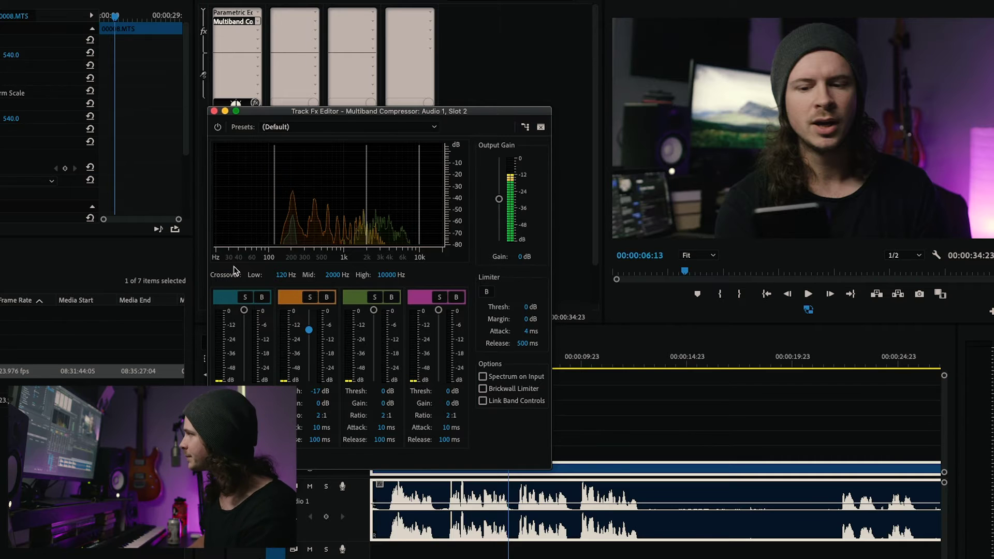
{"action": "key", "text": "space"}
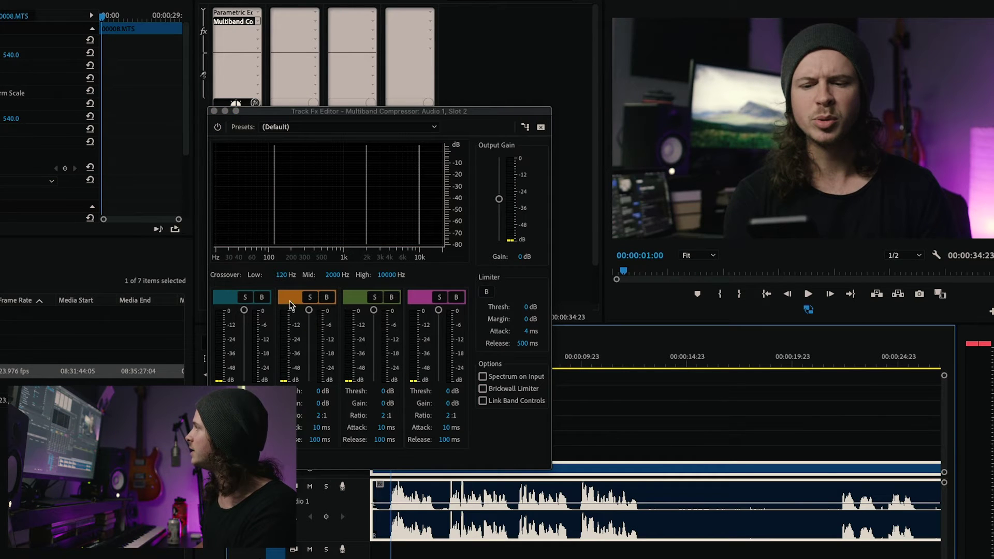
{"action": "left_click", "coordinate": [246, 300]}
{"action": "key", "text": "space"}
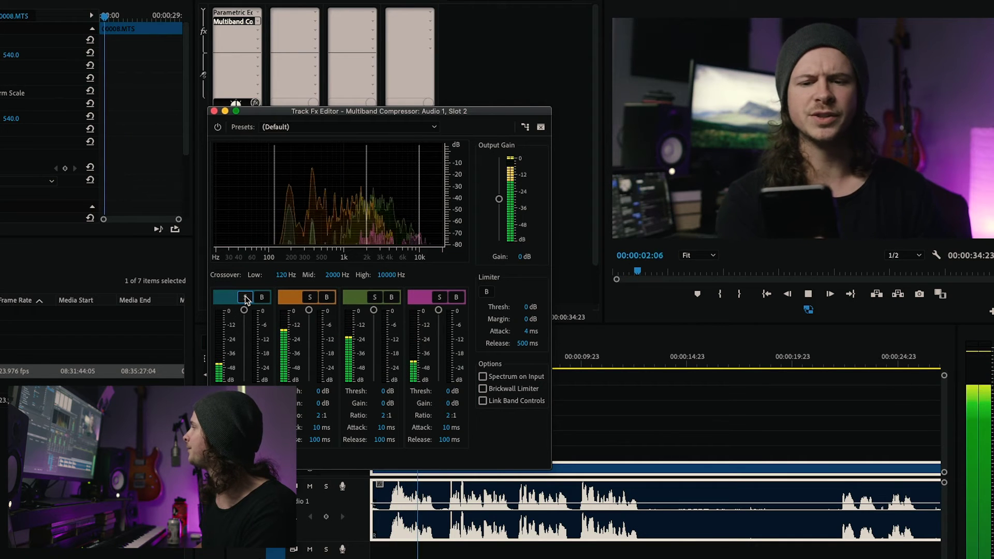
{"action": "key", "text": "space"}
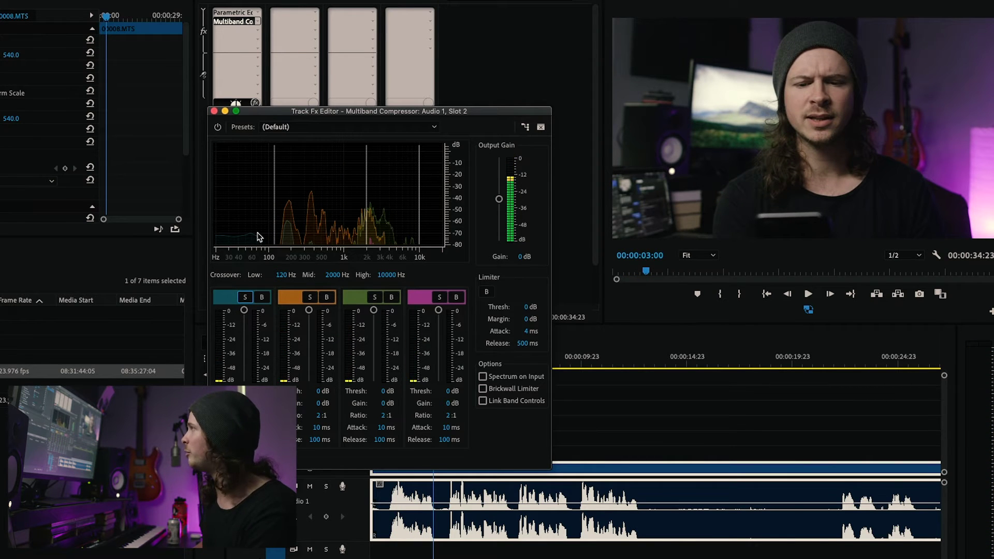
{"action": "left_click_drag", "start_coordinate": [576, 355], "coordinate": [407, 367]}
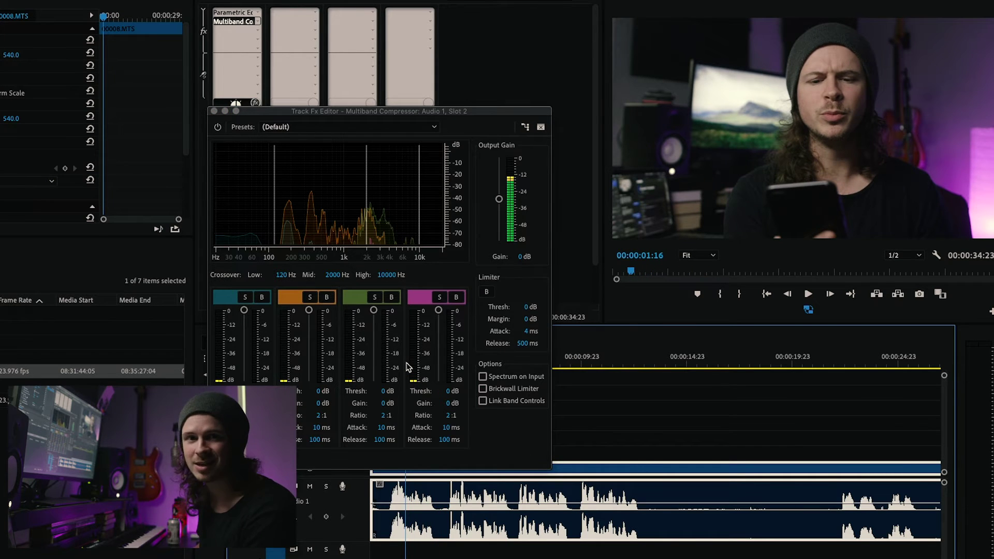
{"action": "key", "text": "space"}
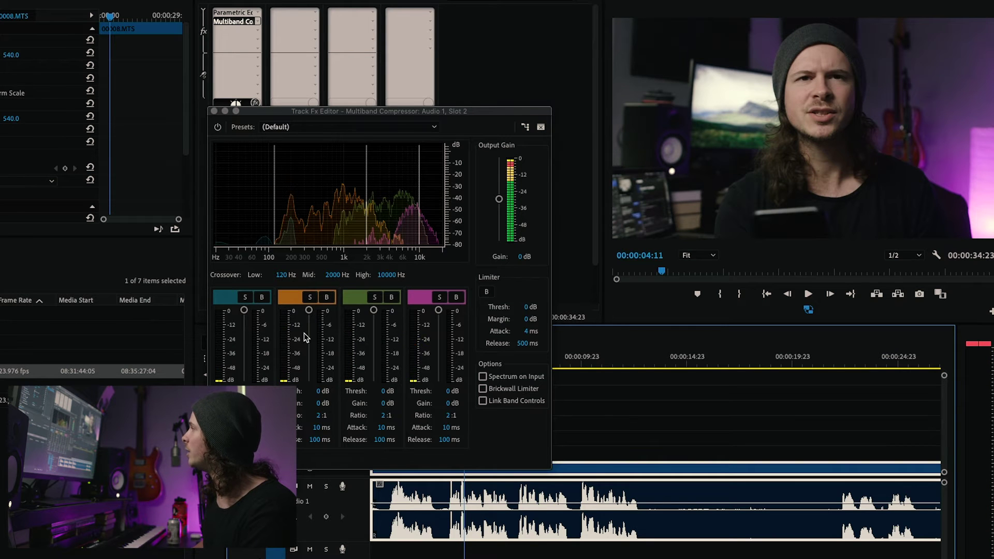
- Set the second (orange) compressor band's threshold to -17 dB during playback and replay the passage to hear it
{"action": "key", "text": "space"}
{"action": "left_click_drag", "start_coordinate": [309, 311], "coordinate": [308, 330]}
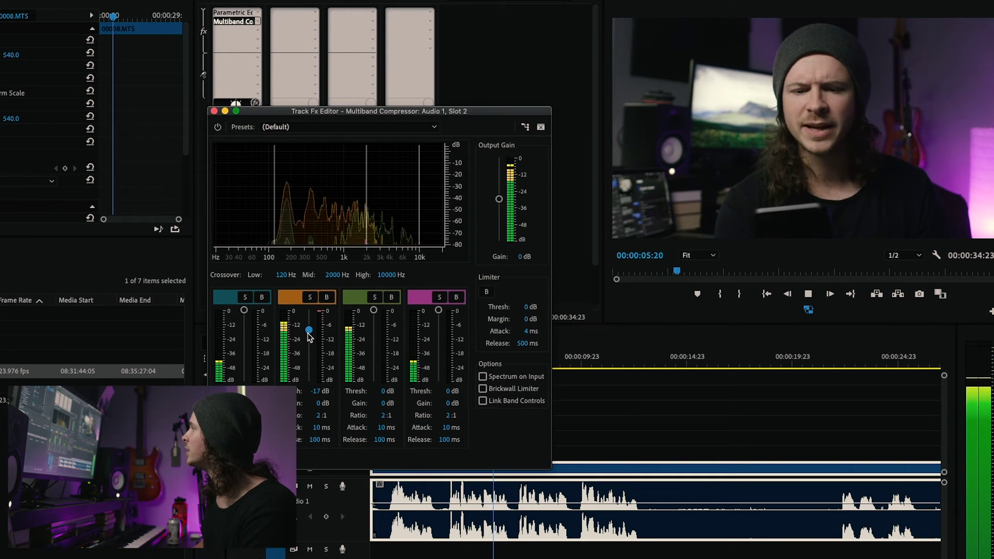
{"action": "key", "text": "space"}
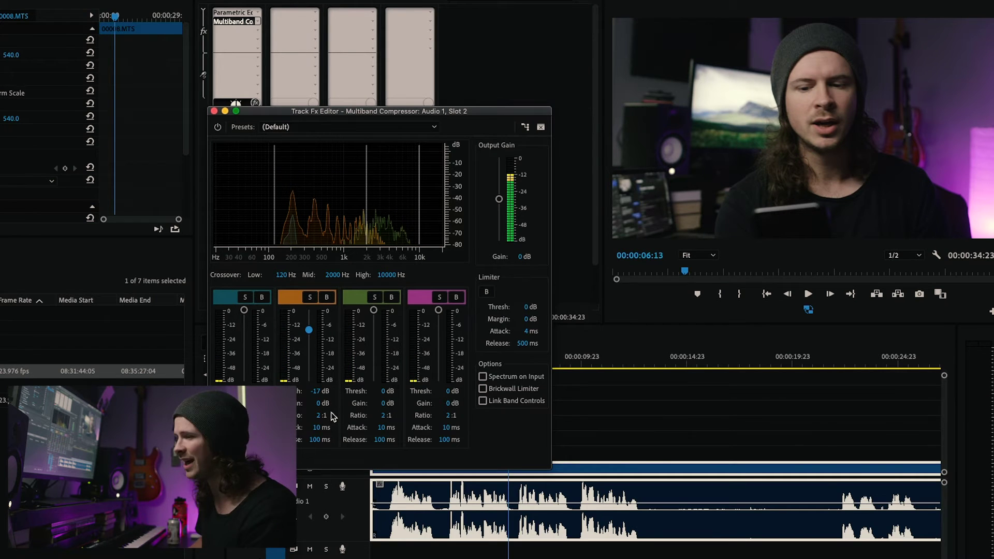
{"action": "left_click_drag", "start_coordinate": [584, 357], "coordinate": [455, 363]}
{"action": "key", "text": "space"}
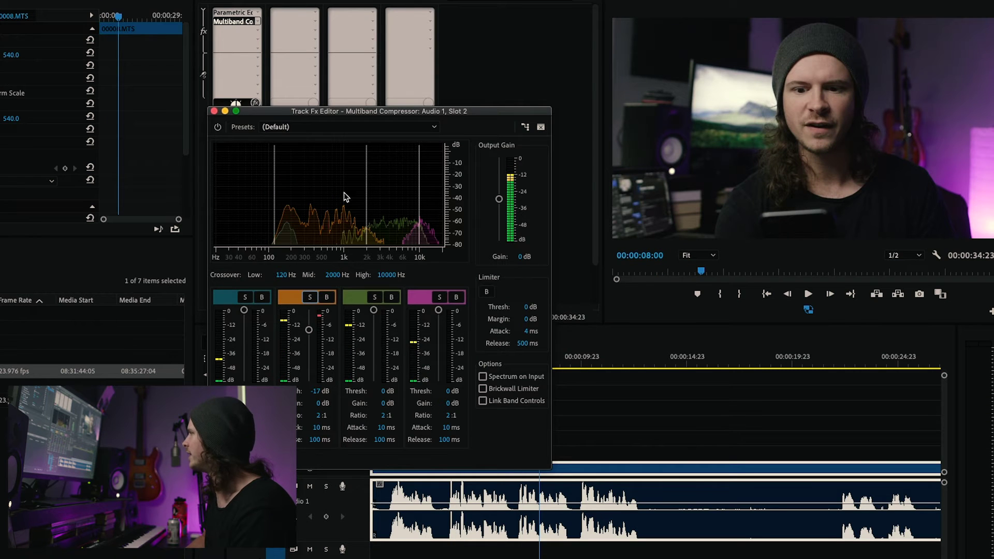
- Give the third (green) band a -6 dB threshold and 0.8 dB gain, and set the mid crossover to 1722.3 Hz
{"action": "left_click_drag", "start_coordinate": [573, 363], "coordinate": [453, 362]}
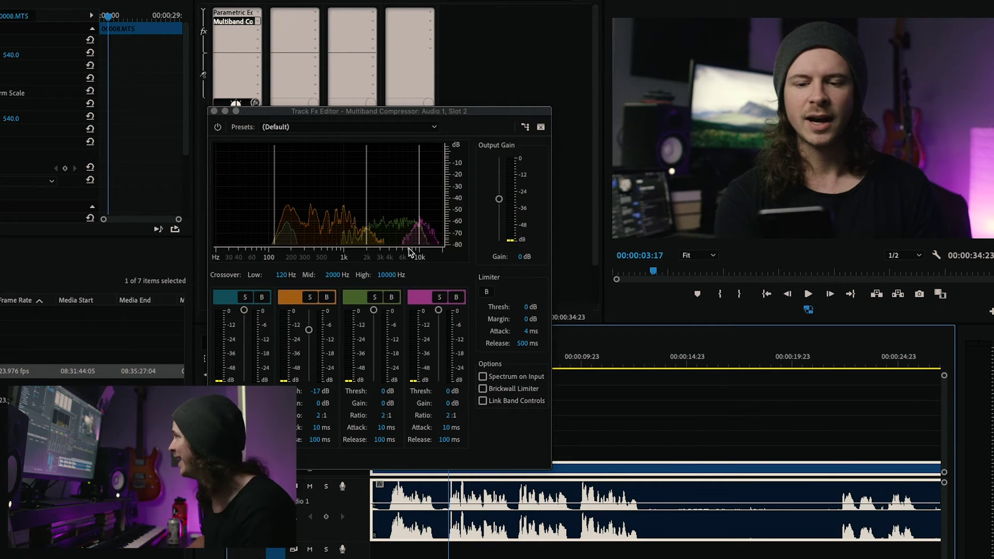
{"action": "key", "text": "space"}
{"action": "left_click_drag", "start_coordinate": [373, 310], "coordinate": [373, 317]}
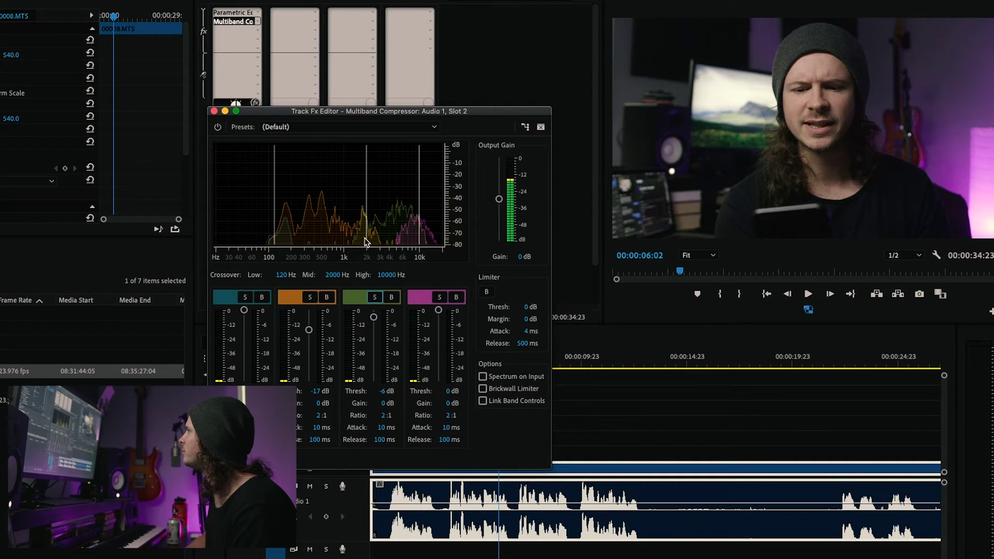
{"action": "left_click_drag", "start_coordinate": [362, 239], "coordinate": [361, 239]}
{"action": "left_click_drag", "start_coordinate": [385, 403], "coordinate": [389, 403]}
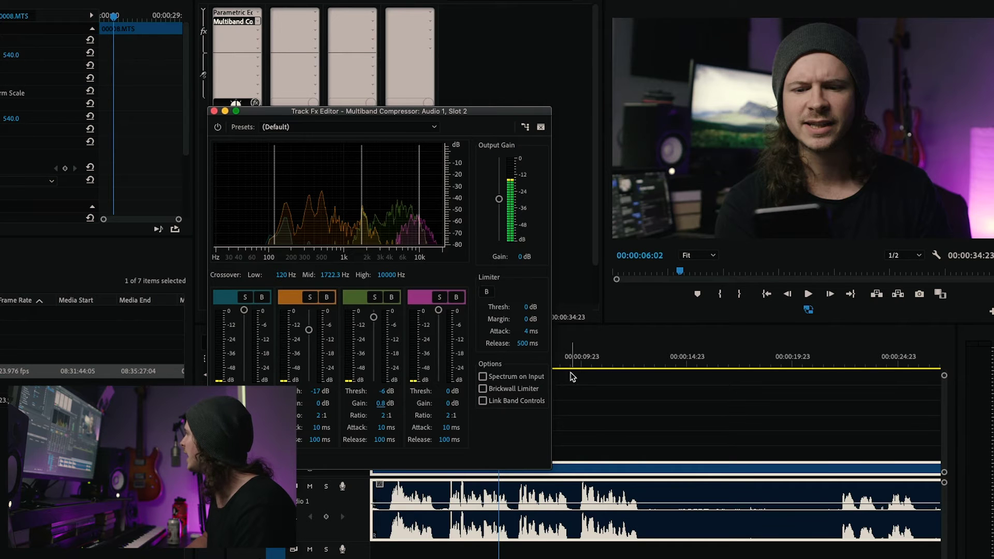
- Set the highest (magenta) band's gain to 0.4 dB and briefly solo that band during playback
{"action": "left_click_drag", "start_coordinate": [449, 404], "coordinate": [454, 403]}
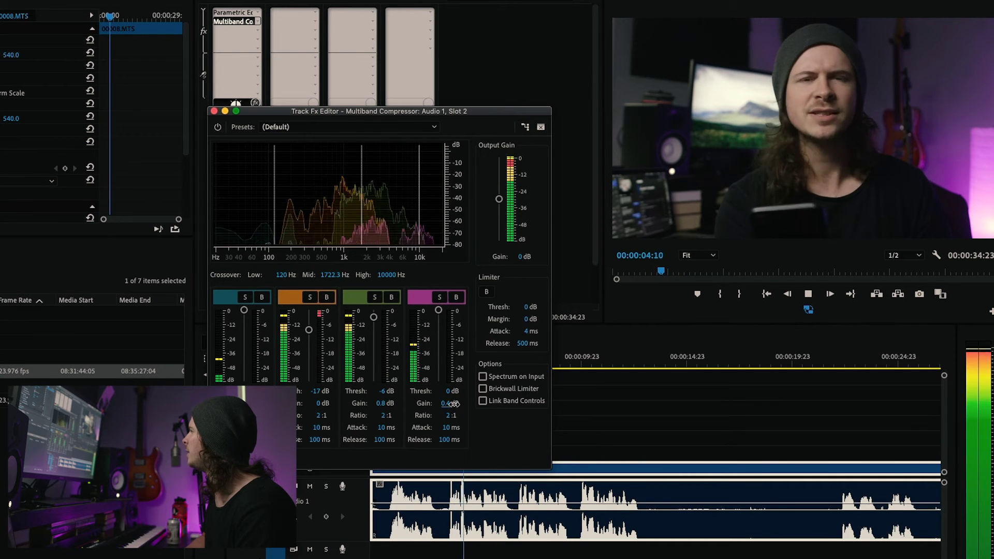
{"action": "left_click", "coordinate": [442, 296]}
{"action": "left_click", "coordinate": [442, 297]}
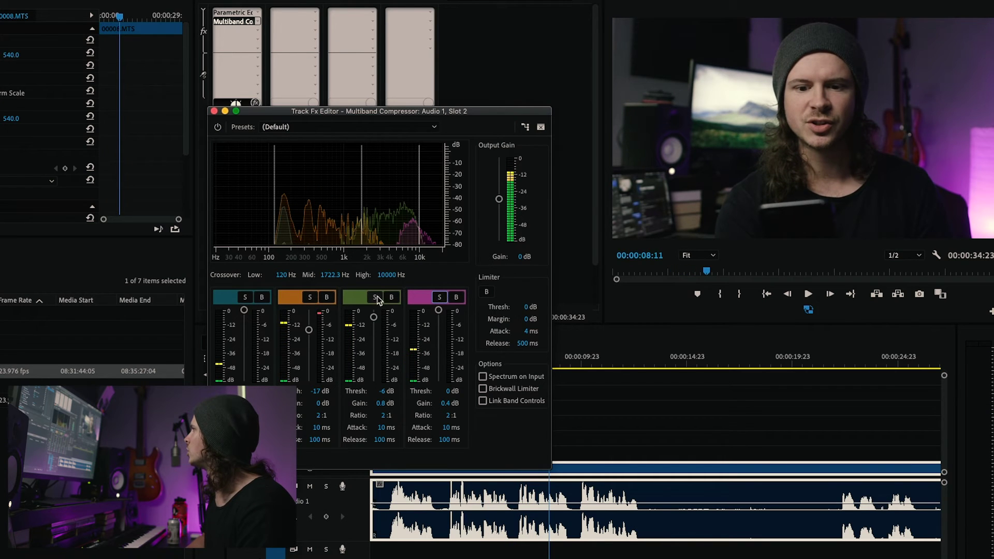
{"action": "key", "text": "space"}
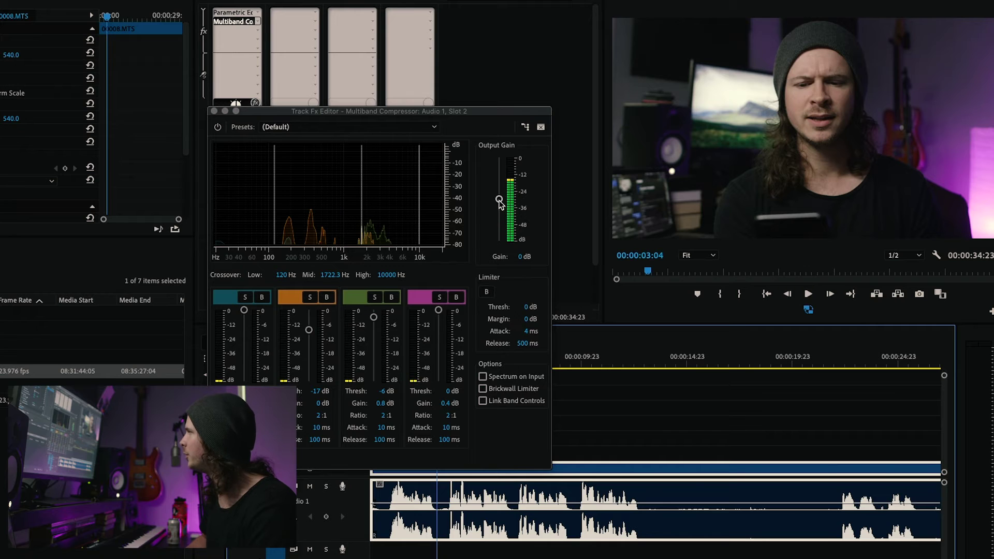
- Raise the compressor's output gain to 4 dB and move the playhead back near the start of the clip
{"action": "left_click_drag", "start_coordinate": [498, 201], "coordinate": [500, 198]}
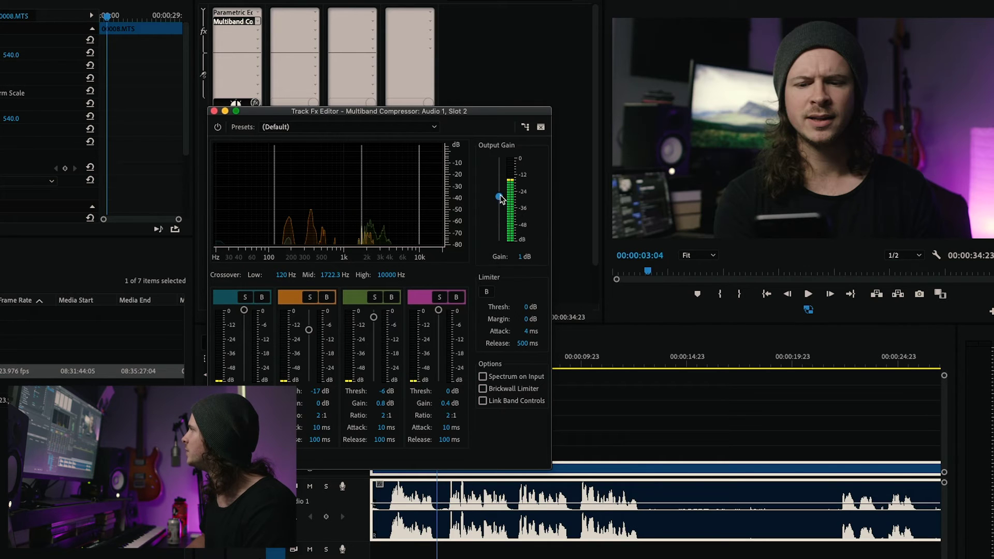
{"action": "left_click_drag", "start_coordinate": [591, 339], "coordinate": [443, 346]}
{"action": "left_click_drag", "start_coordinate": [506, 394], "coordinate": [508, 393]}
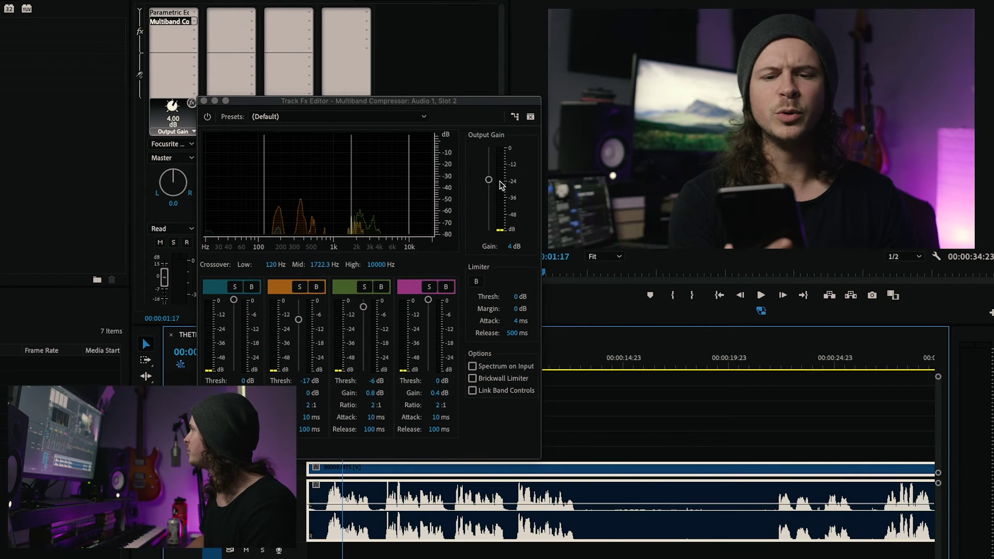
{"action": "left_click", "coordinate": [490, 180]}
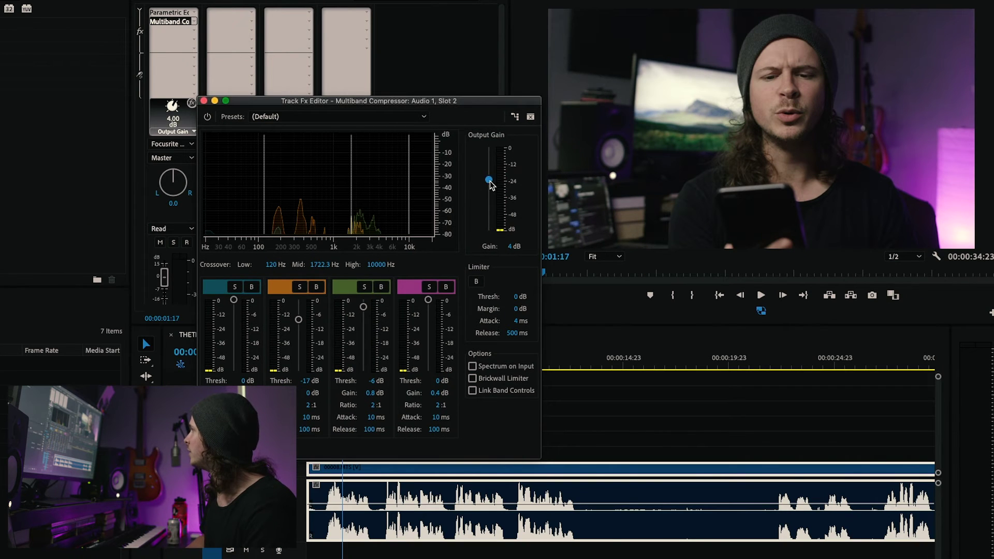
- Set the first band's threshold to -24 dB, the second band's to -12 dB, and the mid crossover to 1384.8 Hz
{"action": "key", "text": "space"}
{"action": "left_click_drag", "start_coordinate": [490, 186], "coordinate": [487, 182]}
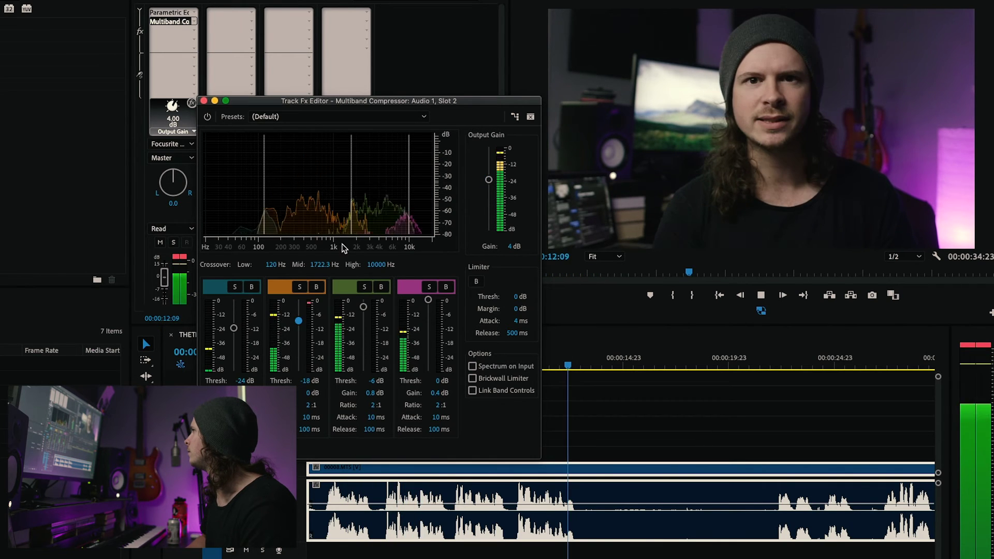
{"action": "key", "text": "space"}
{"action": "left_click_drag", "start_coordinate": [350, 226], "coordinate": [345, 227]}
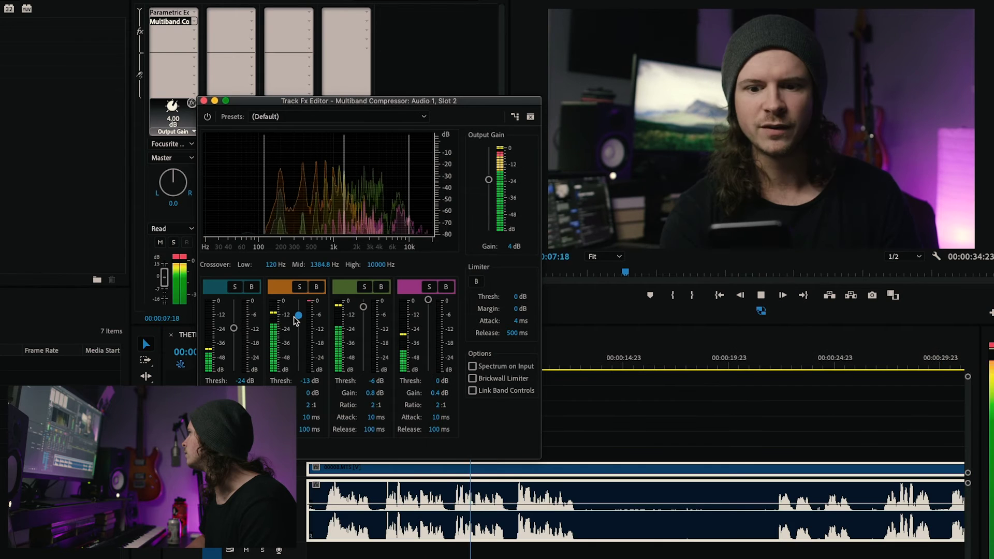
{"action": "key", "text": "space"}
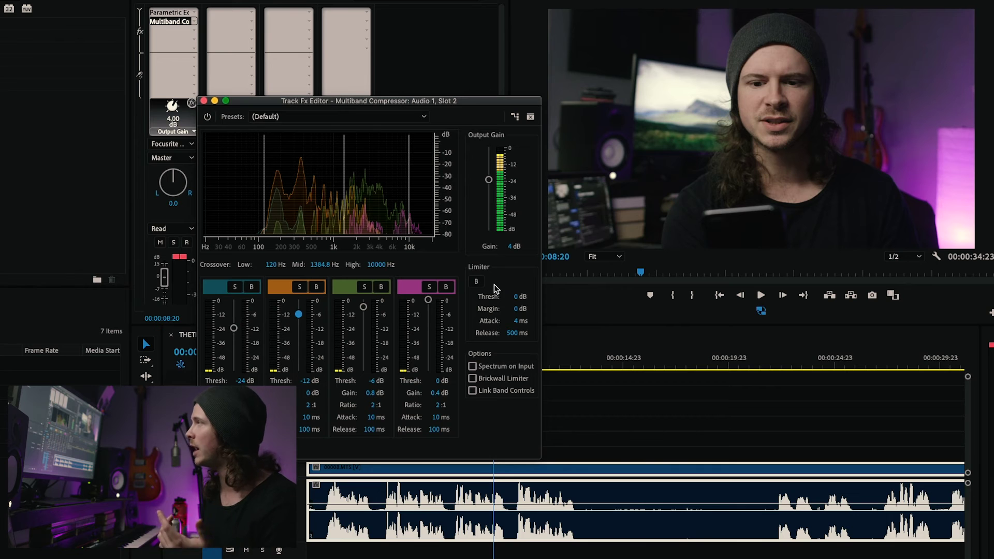
- Set the limiter threshold to -0.8 dB, replay from the start, and lower the threshold slightly further
{"action": "left_click", "coordinate": [519, 297]}
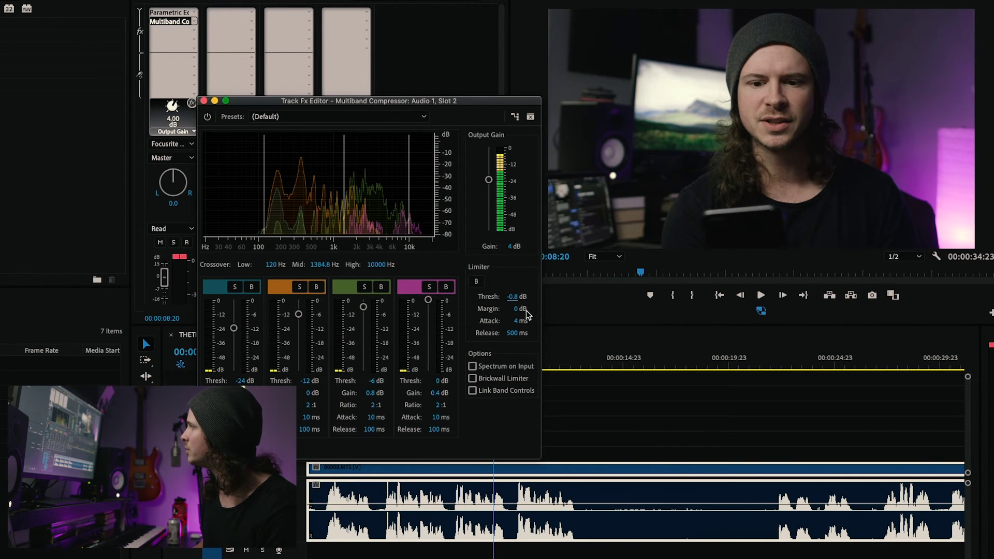
{"action": "left_click", "coordinate": [570, 340]}
{"action": "left_click", "coordinate": [553, 363]}
{"action": "key", "text": "Home"}
{"action": "key", "text": "space"}
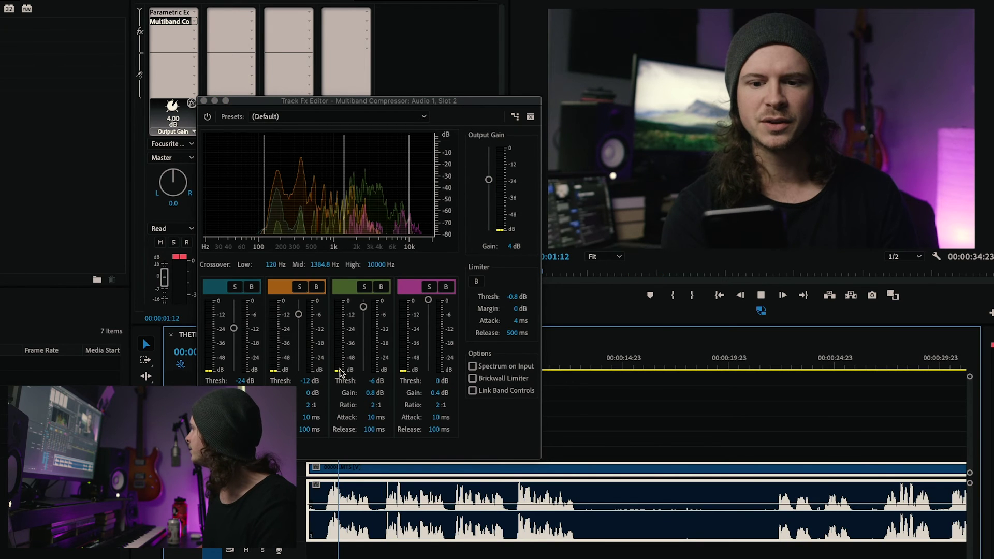
{"action": "left_click_drag", "start_coordinate": [513, 297], "coordinate": [507, 298]}
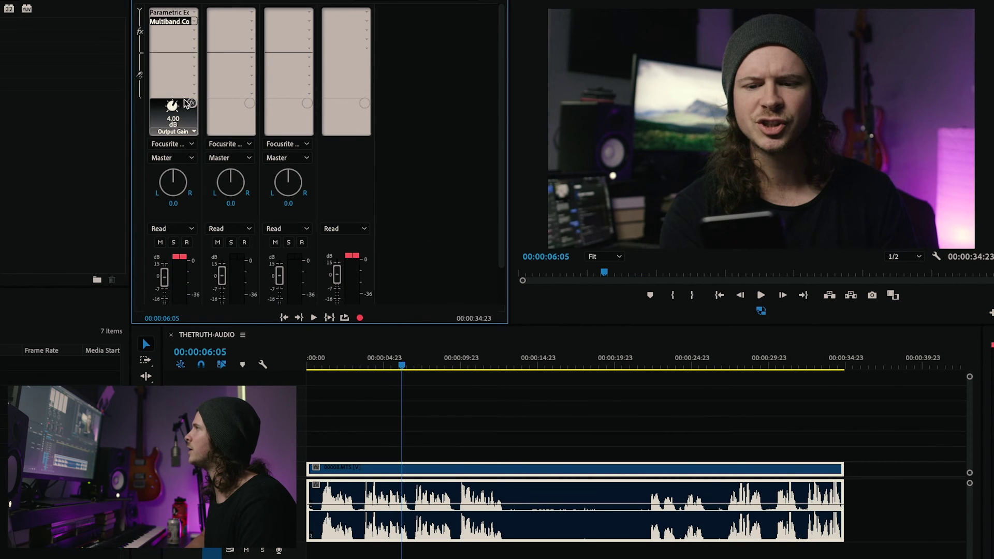
- Play the opening passage with the track effects bypassed and with them active to compare the sound
{"action": "left_click_drag", "start_coordinate": [367, 361], "coordinate": [321, 359]}
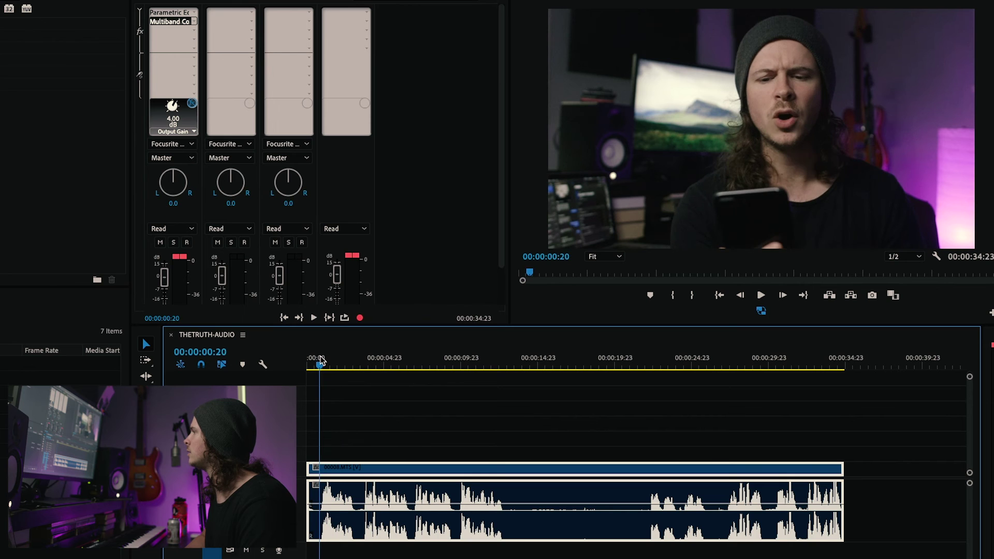
{"action": "key", "text": "space"}
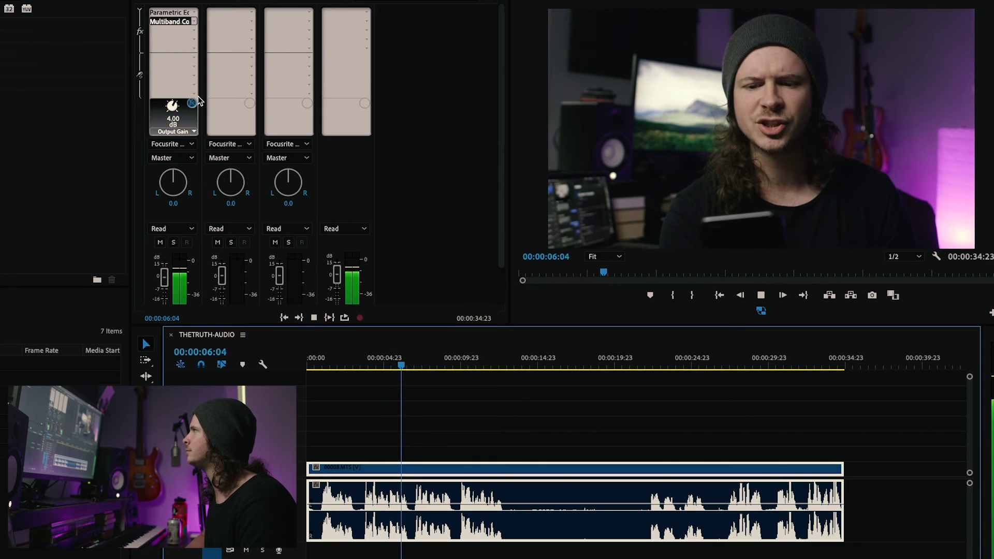
{"action": "key", "text": "space"}
{"action": "left_click", "coordinate": [175, 17]}
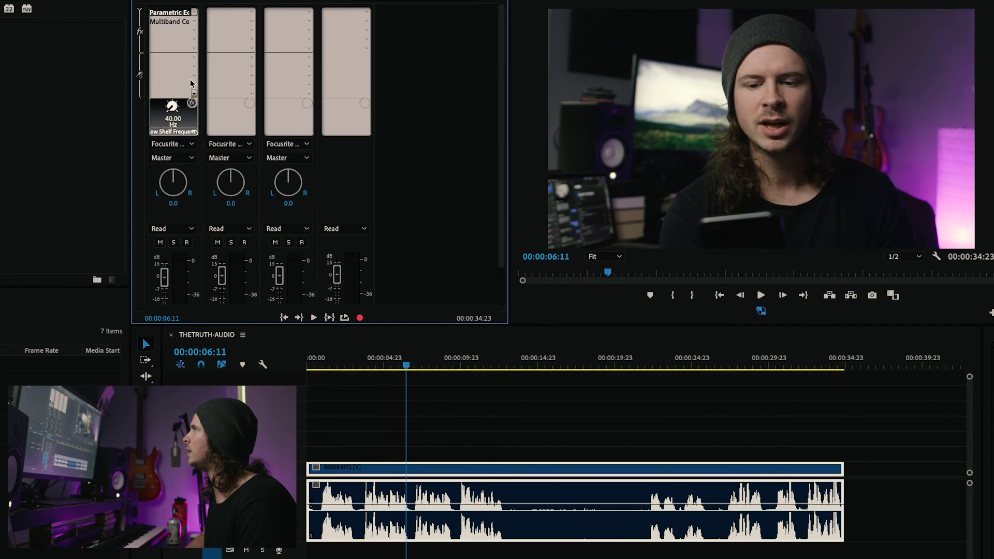
{"action": "left_click", "coordinate": [342, 362]}
{"action": "key", "text": "space"}
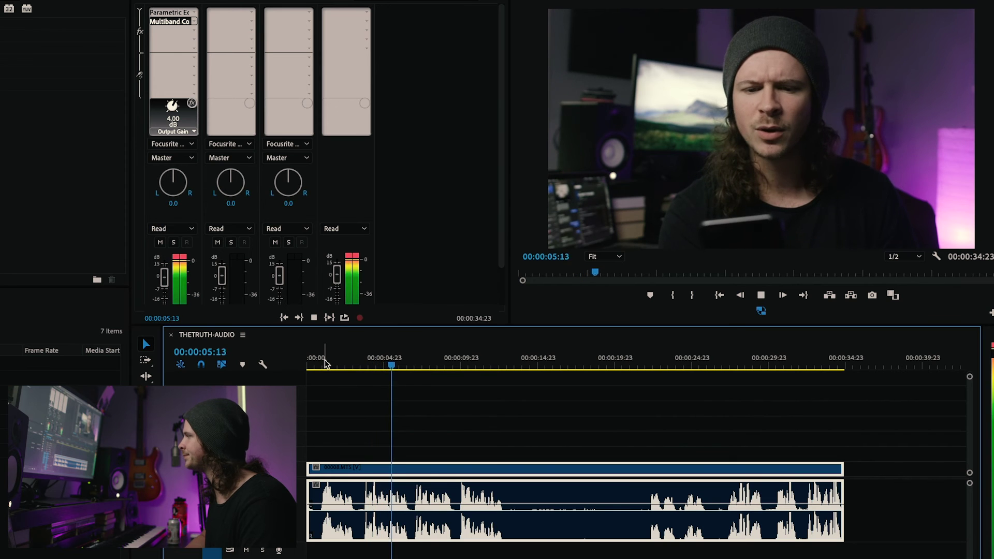
{"action": "key", "text": "space"}
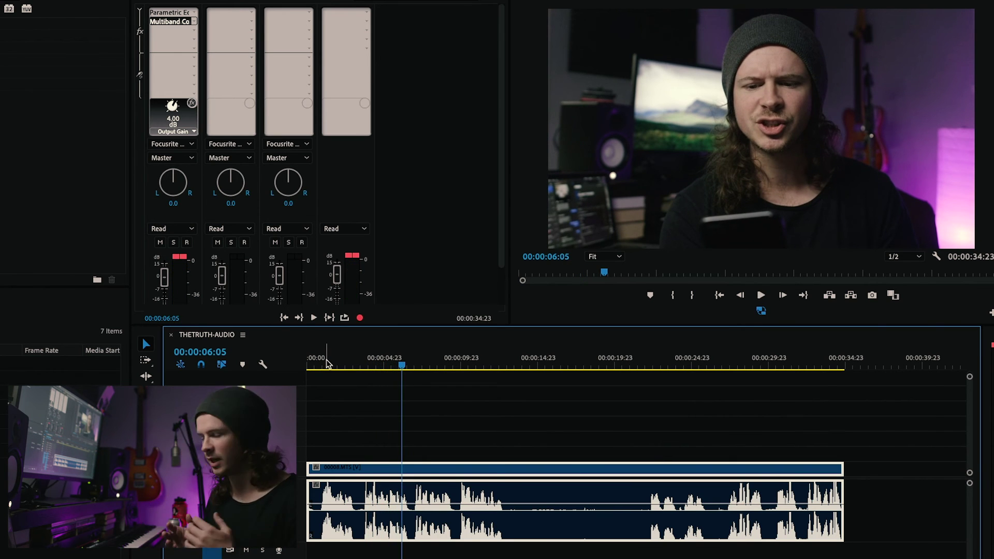